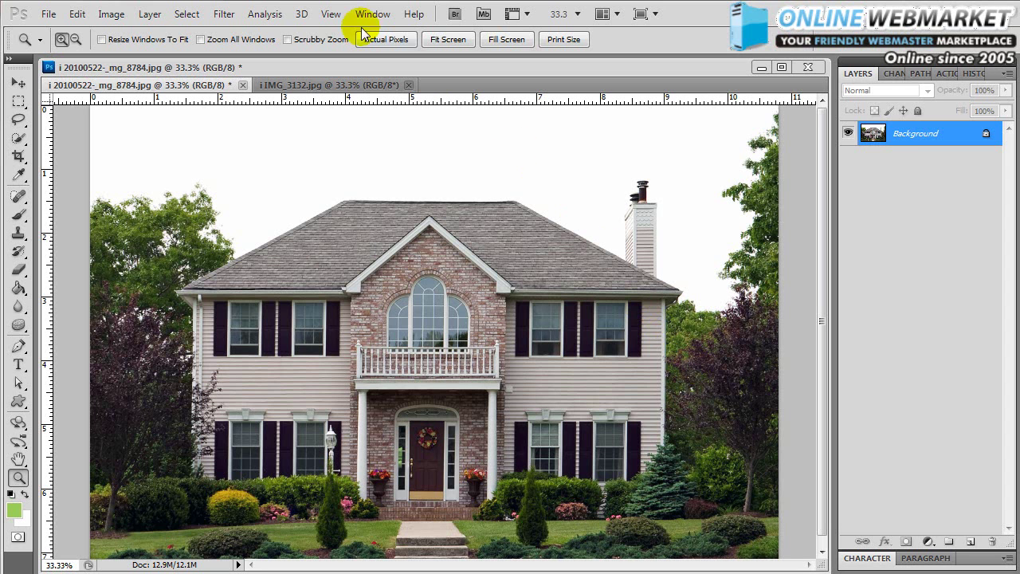
Step: Select the white sky above the house with Color Range, using sampled colors and a fuzziness of 64
left_click(224, 14)
mouse_move(183, 14)
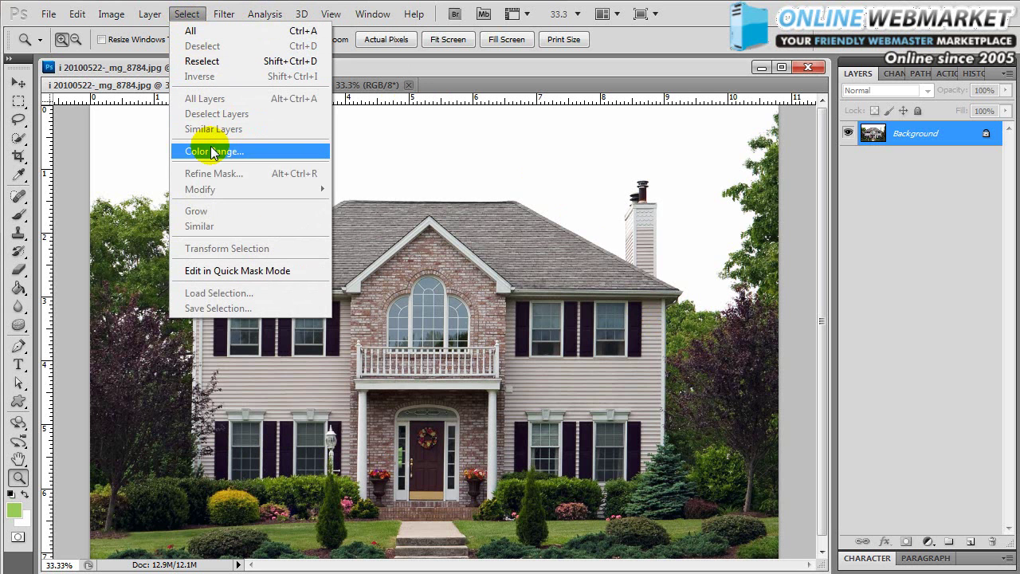
left_click(237, 151)
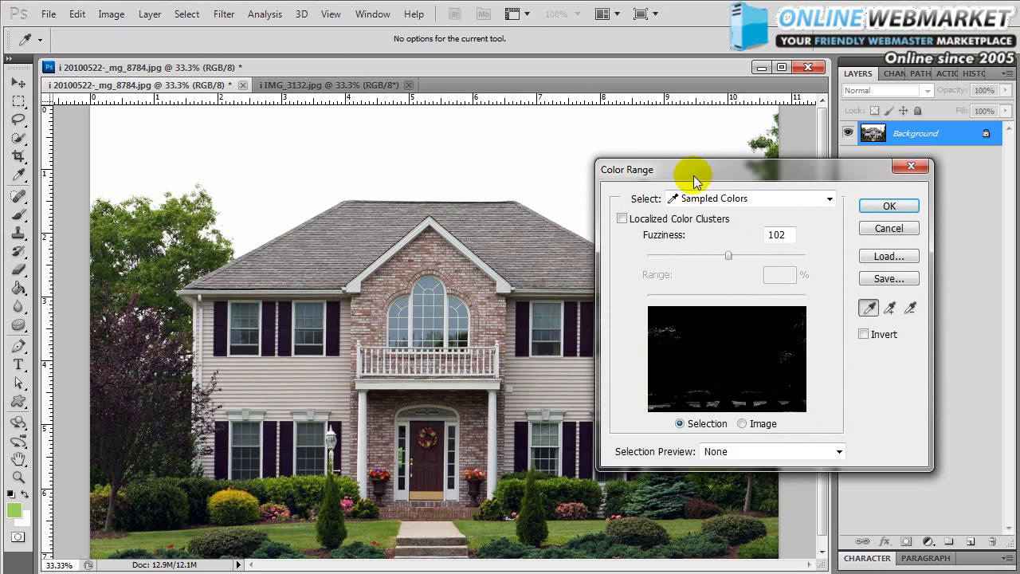
left_click_drag(690, 169, 618, 132)
left_click(358, 151)
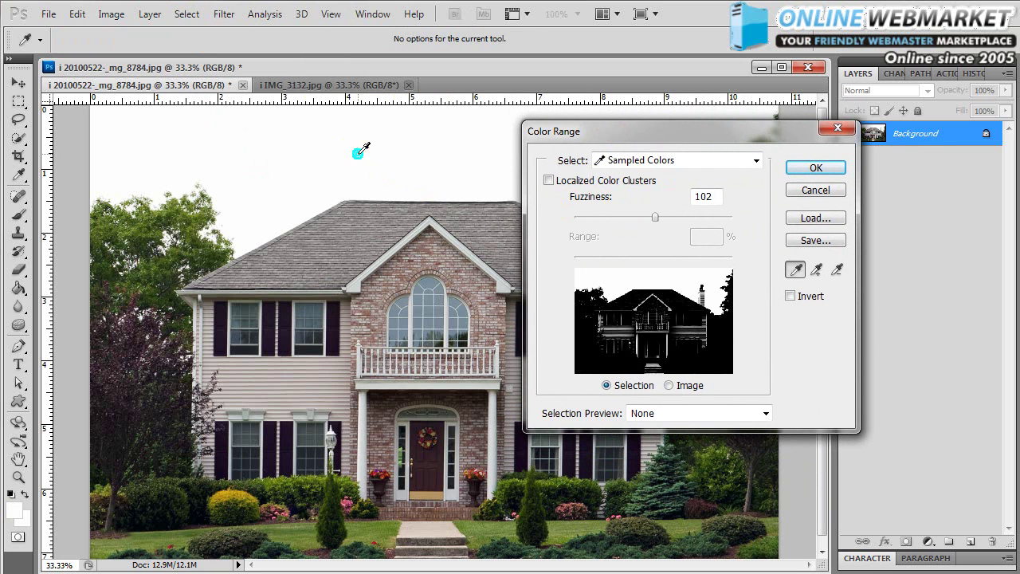
left_click_drag(654, 217, 627, 228)
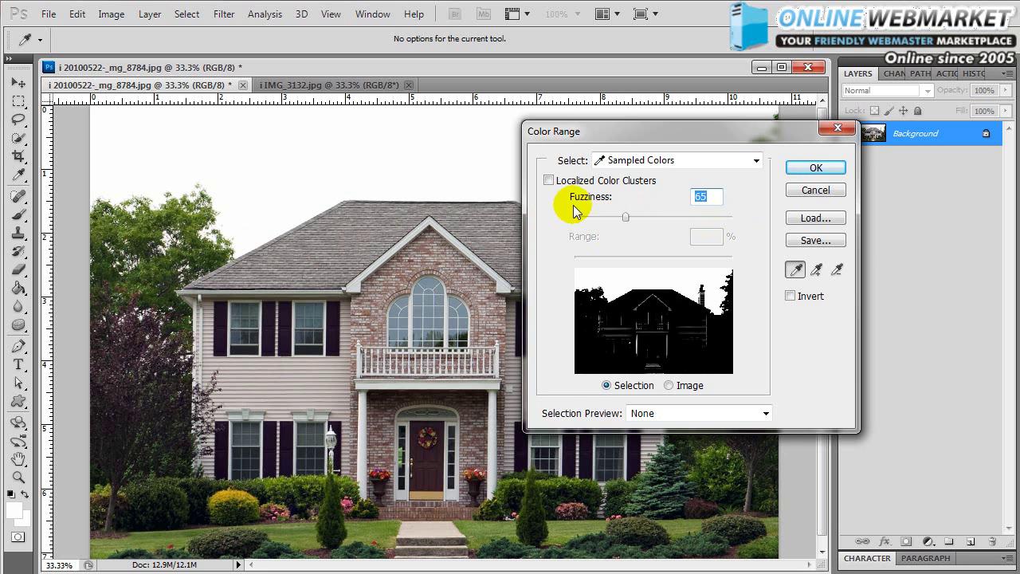
left_click_drag(627, 217, 625, 217)
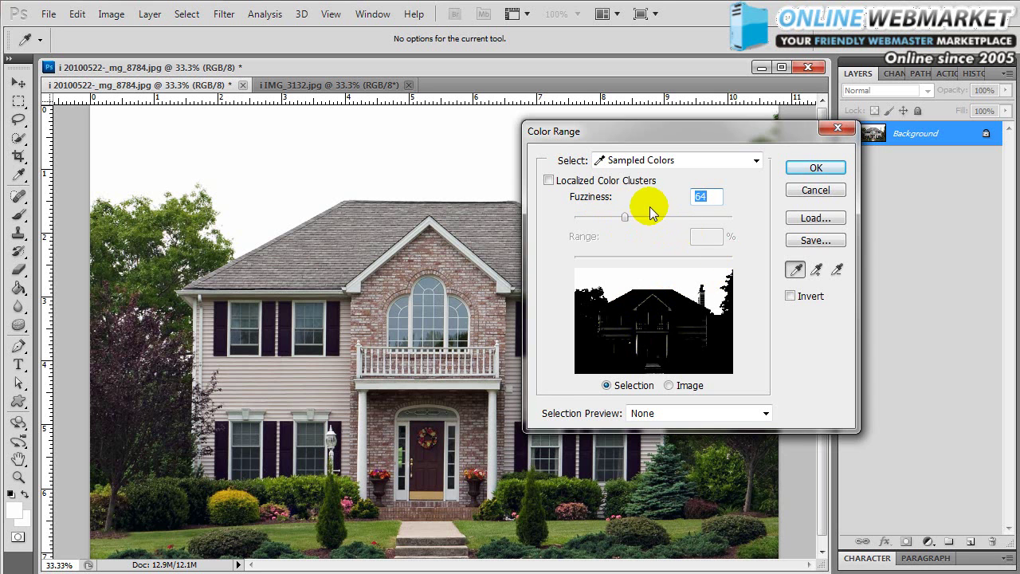
left_click(814, 168)
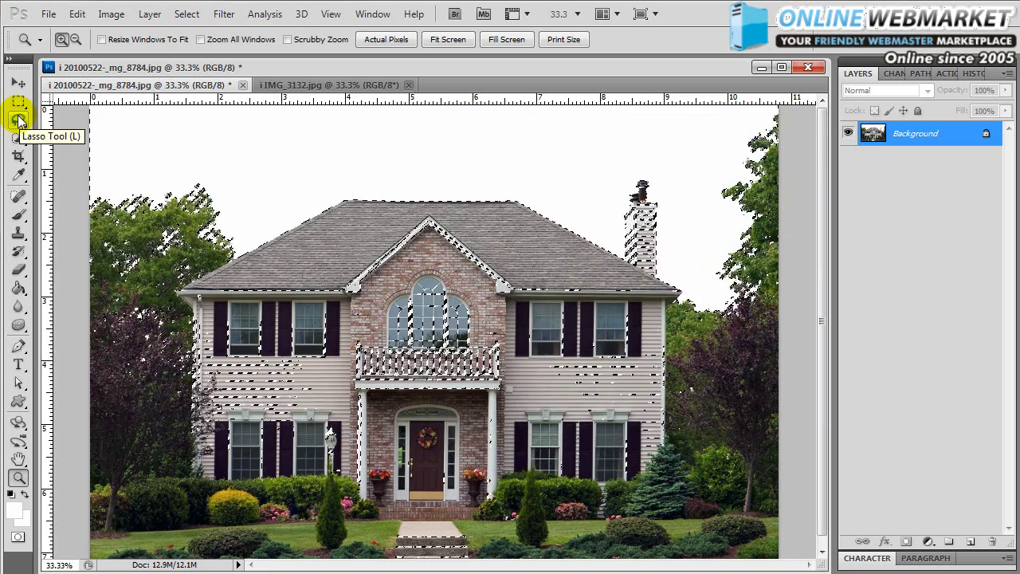
Step: Subtract the house front, garden and lower half of the photo from the selection with the Polygonal Lasso
left_click_drag(20, 120, 48, 133)
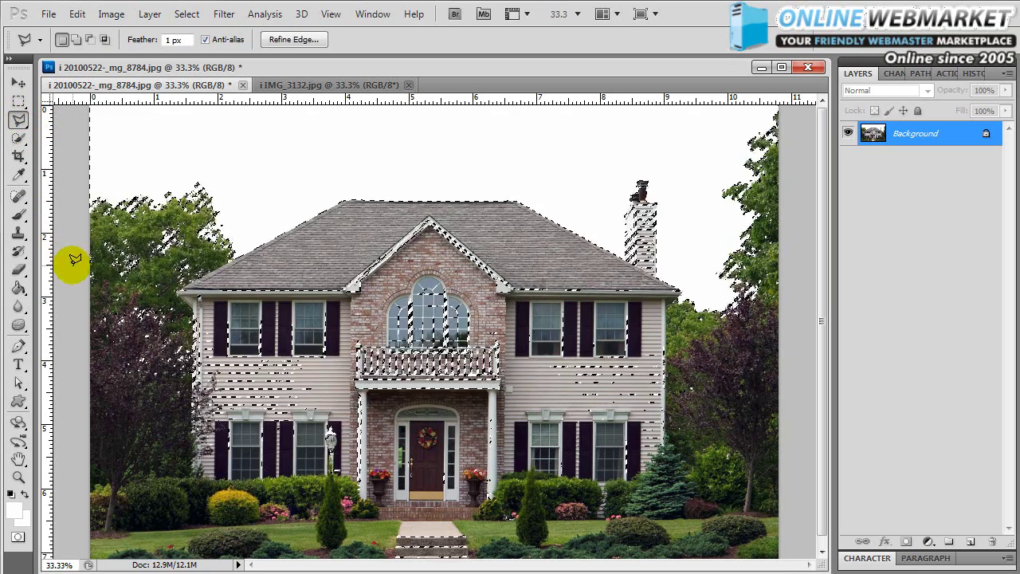
key("ctrl+minus")
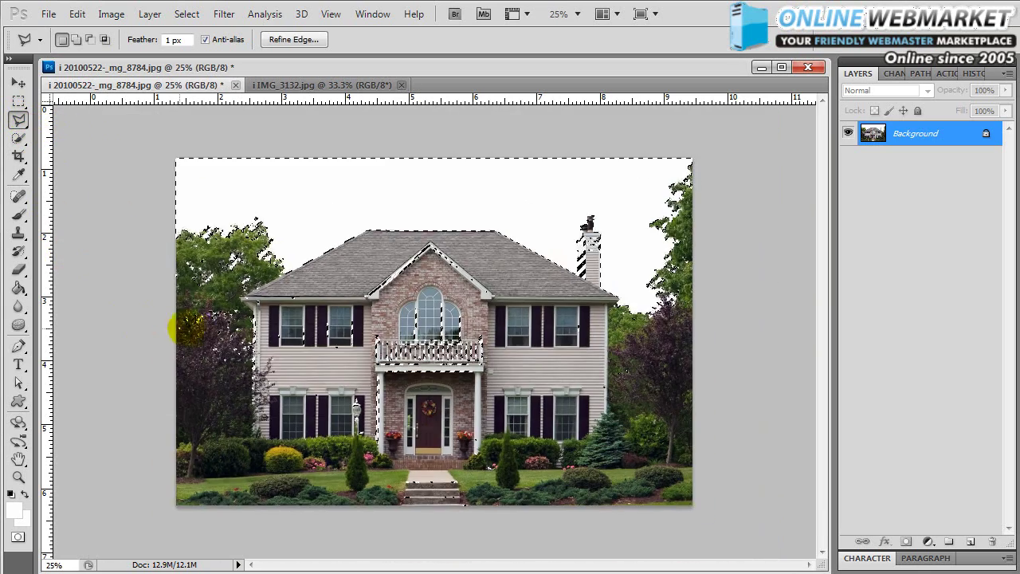
left_click(190, 323, "alt")
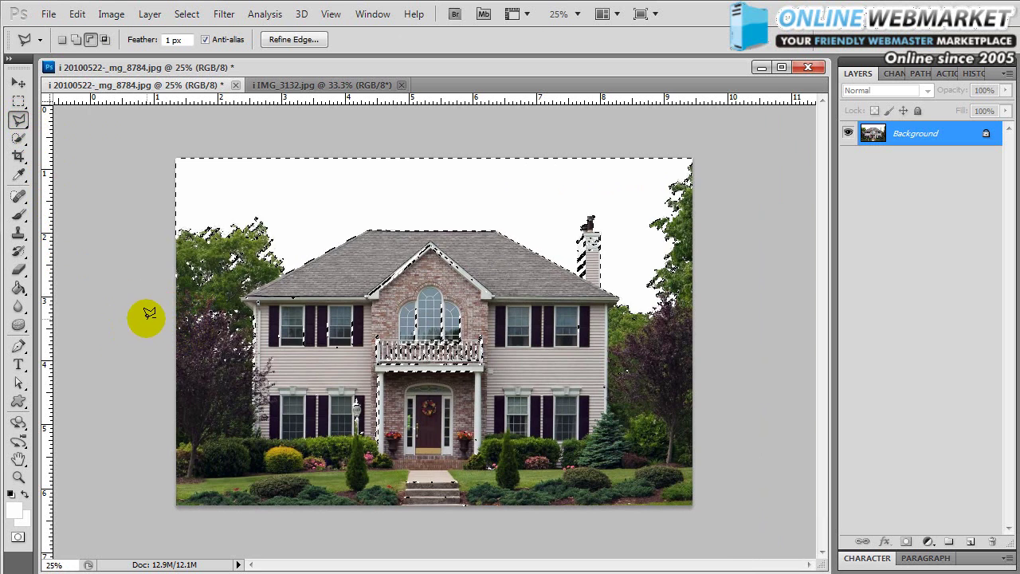
left_click(154, 519)
left_click(331, 527)
left_click(716, 518)
left_click(730, 431)
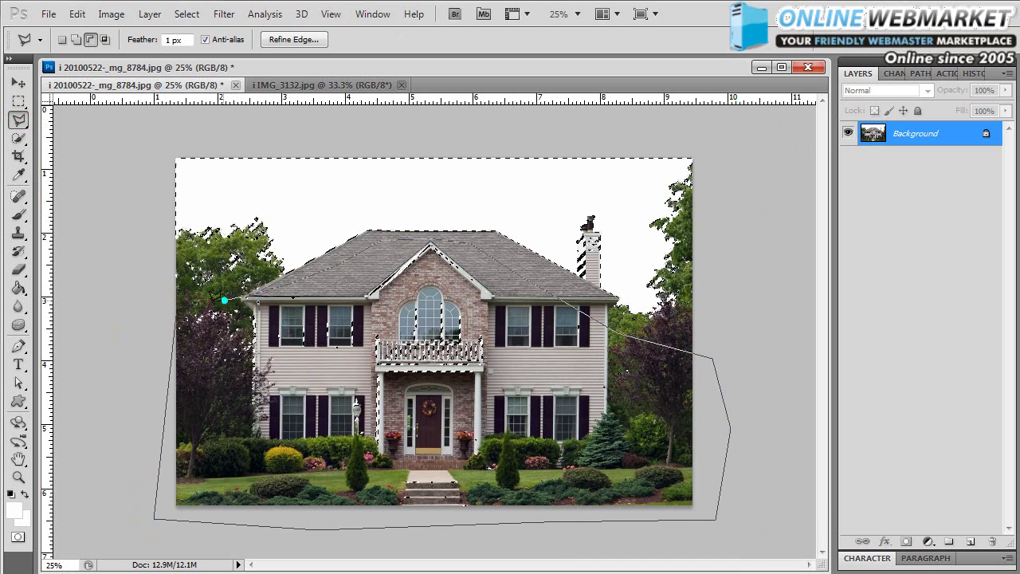
left_click(187, 304, "alt")
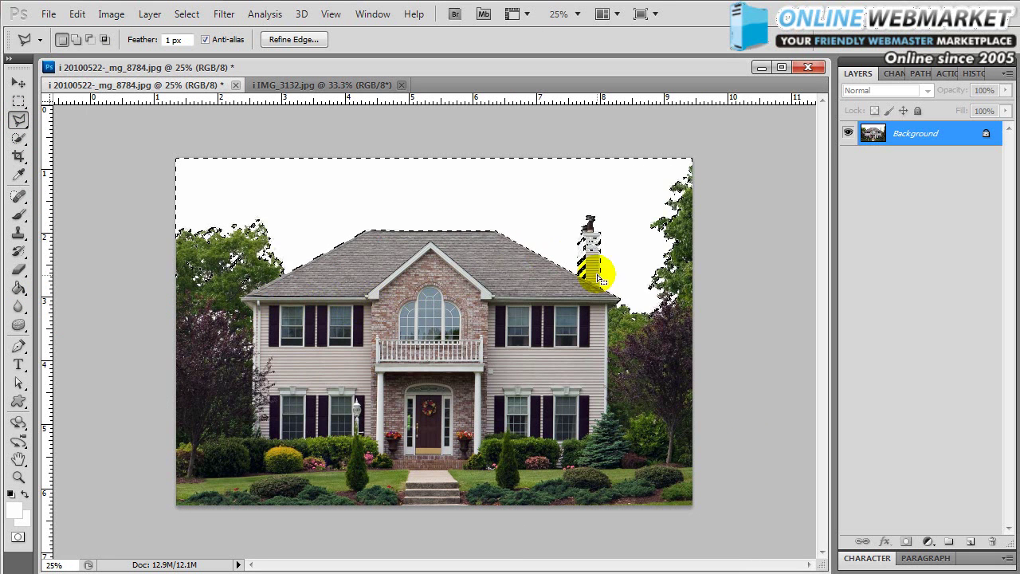
Step: Subtract the stray selected areas along the right roof gutter and corner trim with the Polygonal Lasso
left_click(18, 477)
left_click(679, 233)
left_click(679, 234)
left_click(679, 234)
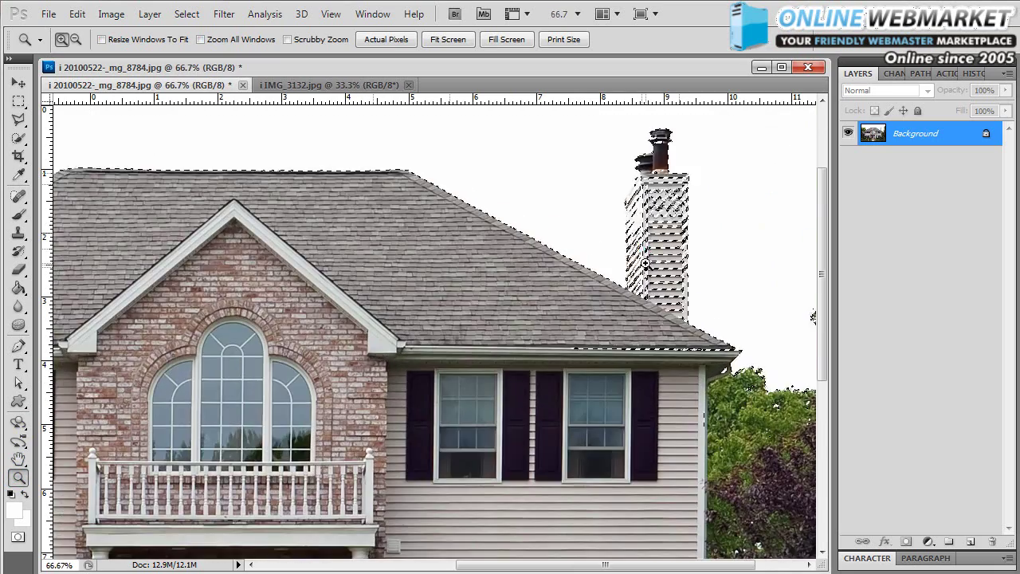
left_click(679, 233)
left_click_drag(679, 233, 482, 299)
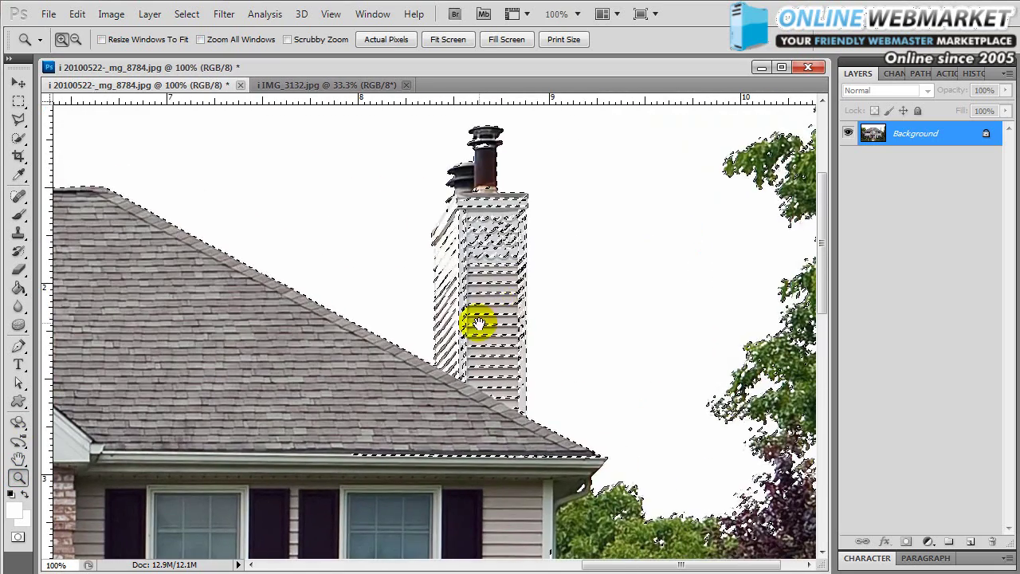
mouse_move(407, 470)
left_mouse_down()
mouse_move(329, 268)
mouse_move(346, 289)
left_mouse_up()
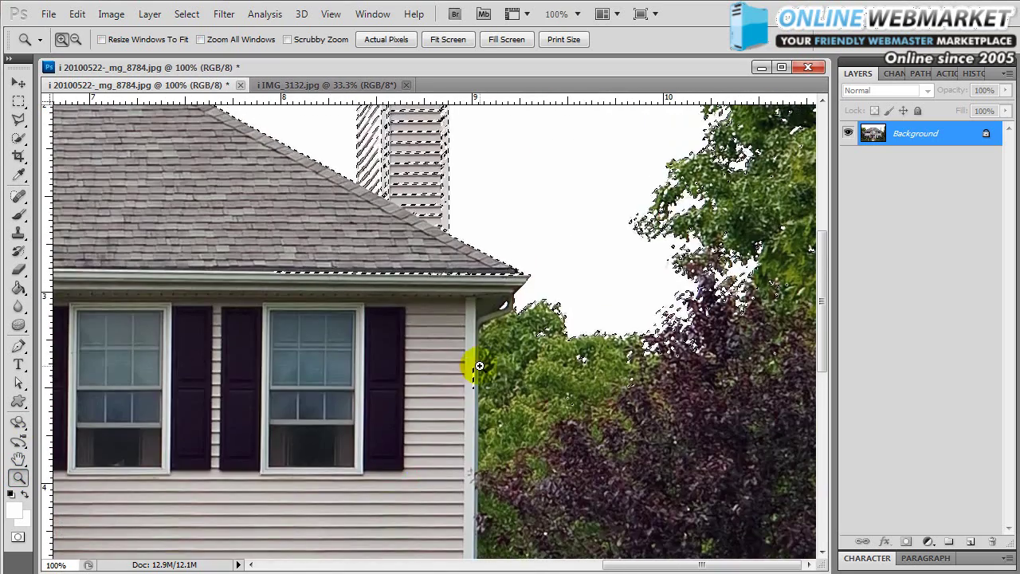
left_click(20, 119)
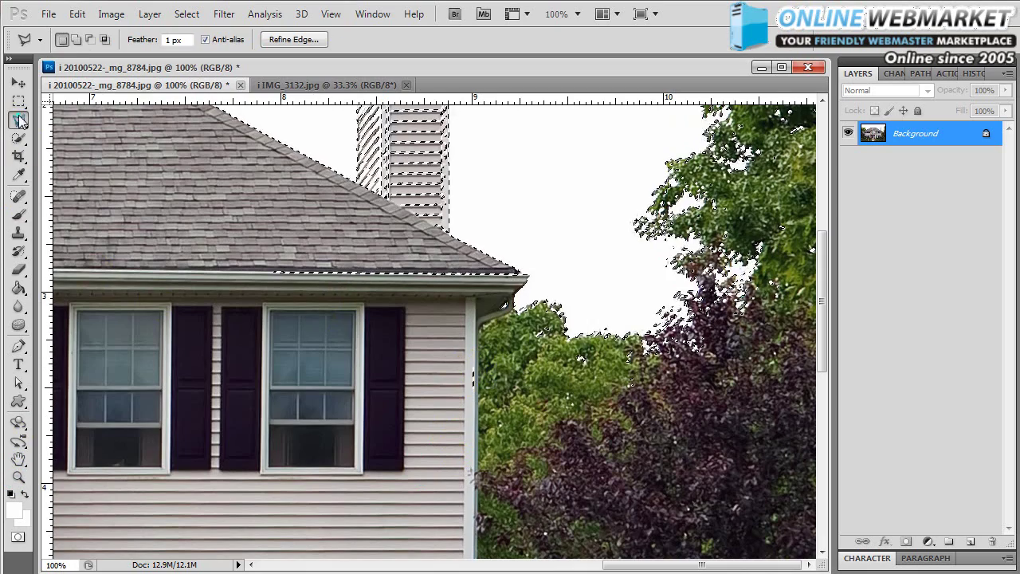
left_click(283, 230, "alt")
left_click(231, 289)
left_click(352, 403)
left_click(350, 397)
left_click(485, 453)
left_click(523, 391)
left_click(488, 311)
left_click(526, 276)
left_click(526, 275)
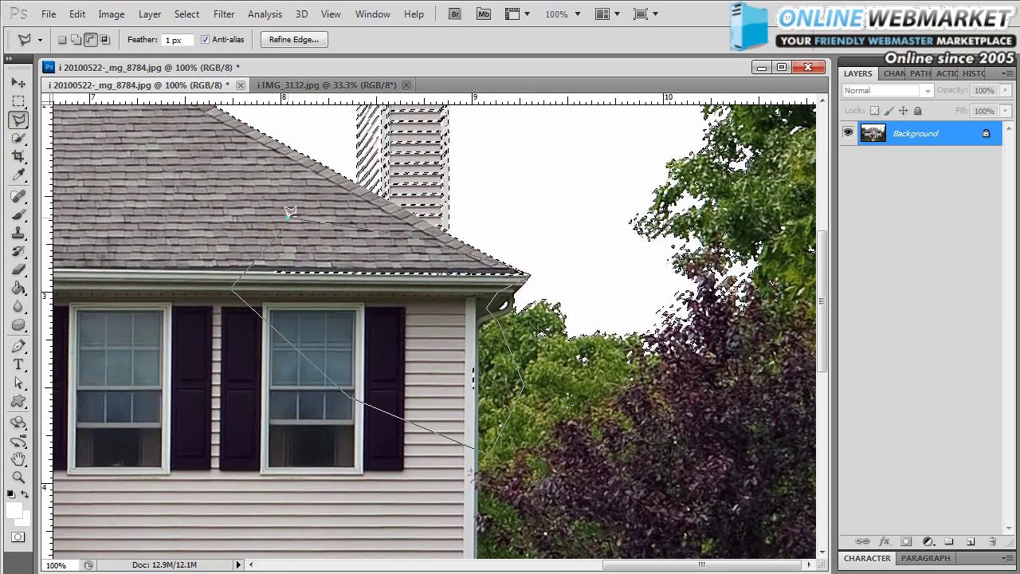
Step: Subtract the chimney's siding from the sky selection by outlining it with the Polygonal Lasso
key("space")
left_click_drag(342, 194, 361, 460)
key("alt")
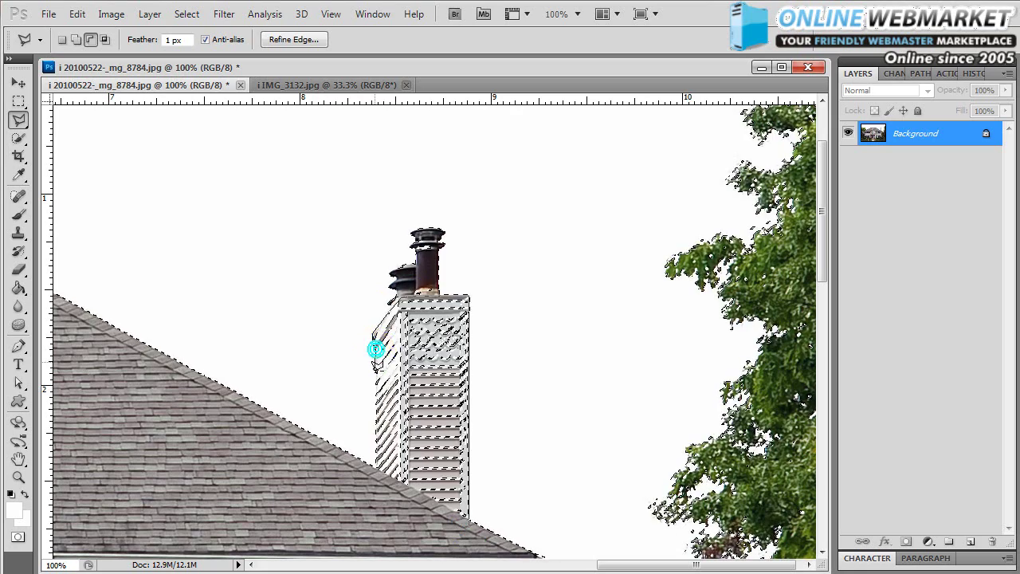
left_click(374, 494)
double_click(401, 517)
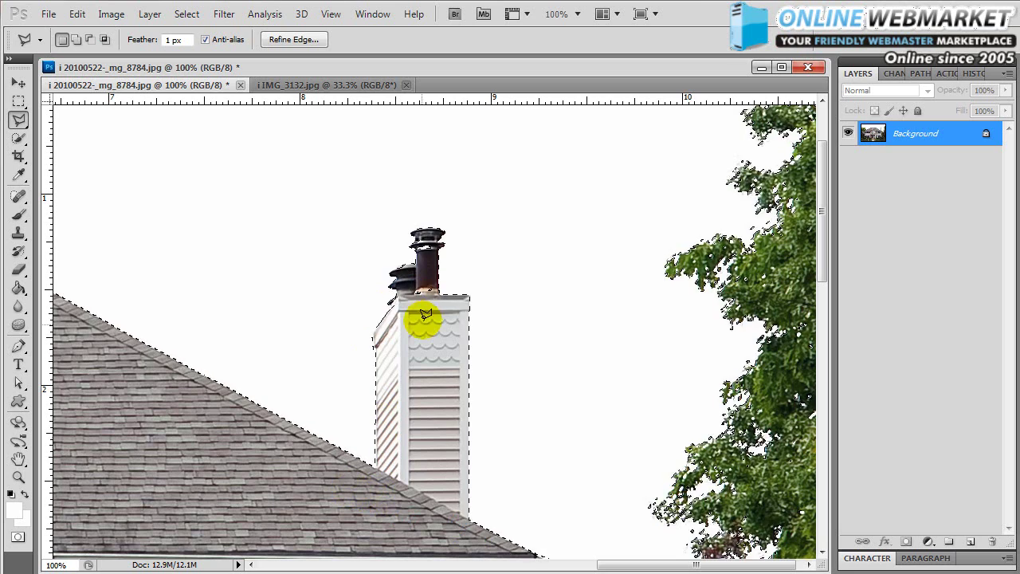
Step: Subtract the stray highlights inside the dark chimney pipe from the sky selection
key("alt")
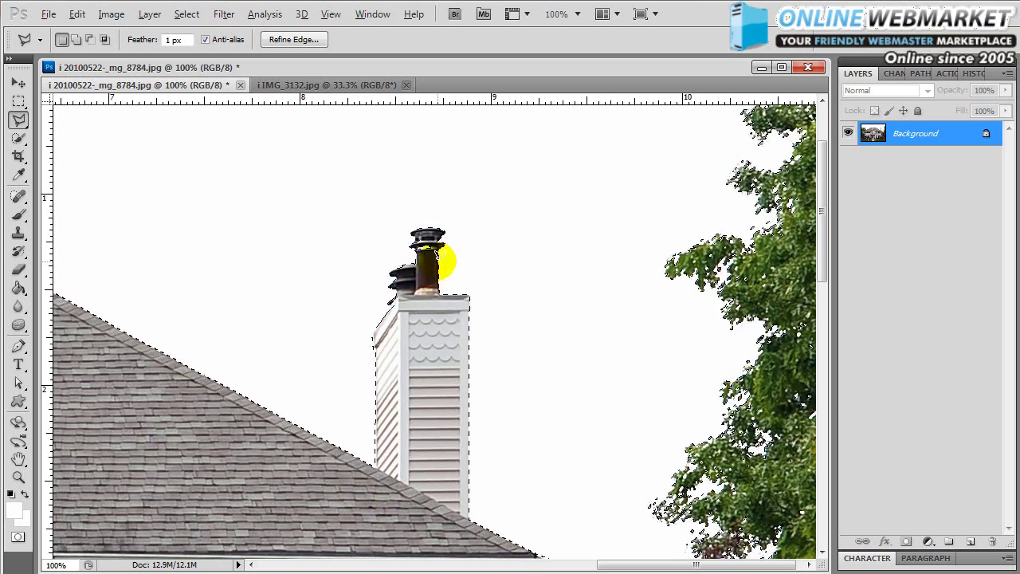
left_click(431, 264, "alt")
left_click(439, 242)
left_click(424, 234)
left_click(415, 237)
left_click(417, 236)
left_click(418, 253)
double_click(417, 254)
Step: Create a new layer above the background and add a layer mask to it from the sky selection
left_click_drag(218, 397, 450, 453)
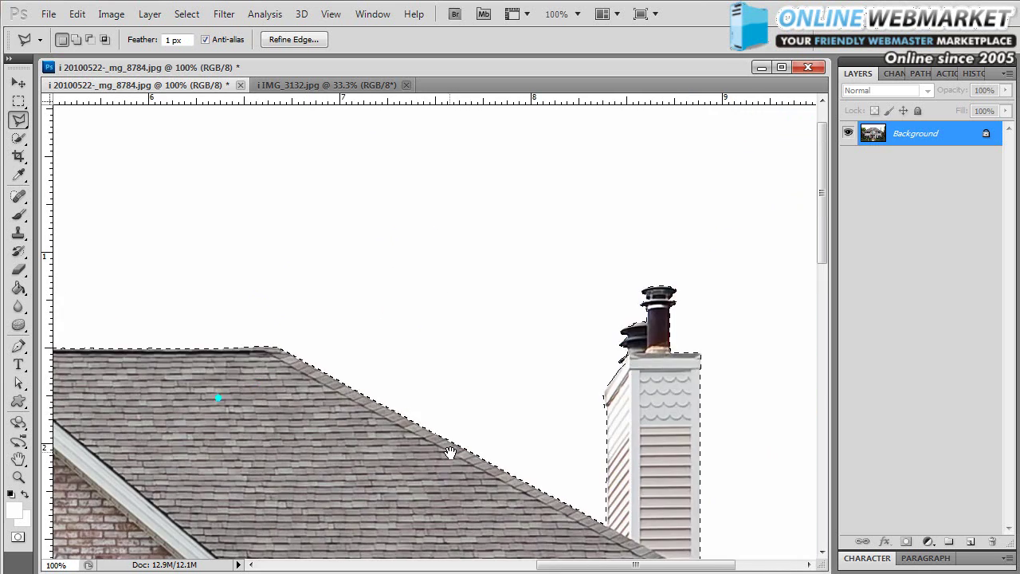
key("ctrl+0")
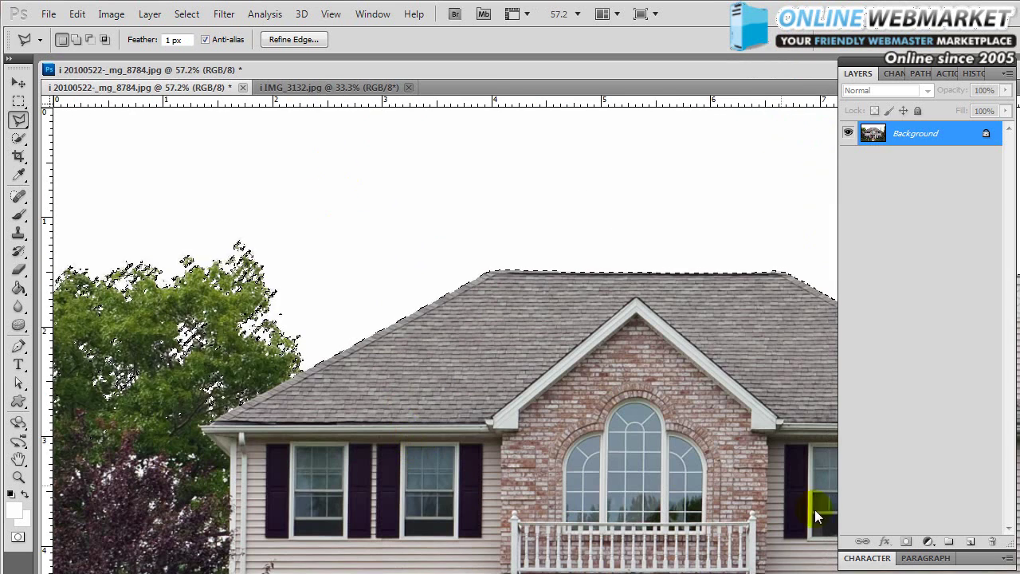
left_click_drag(1019, 573, 827, 568)
key("ctrl+0")
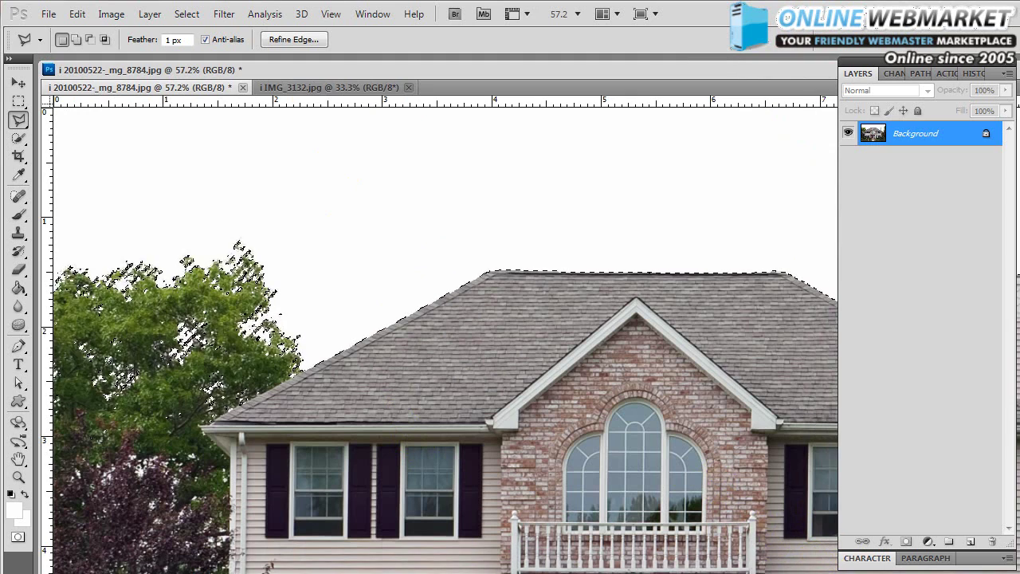
left_click_drag(1019, 573, 829, 562)
key("ctrl+minus")
key("ctrl+minus")
key("ctrl+minus")
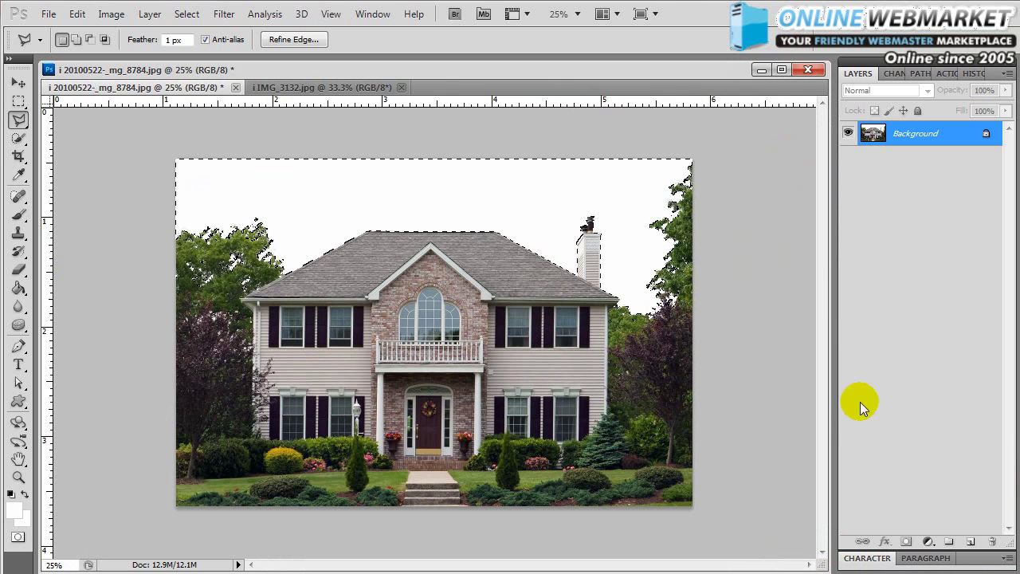
left_click(971, 542)
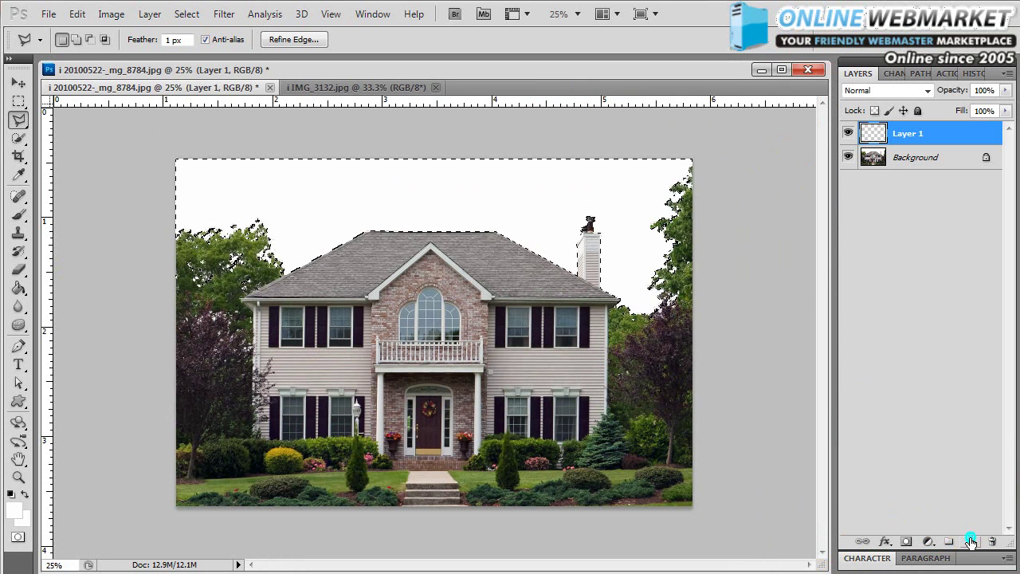
left_click(909, 543)
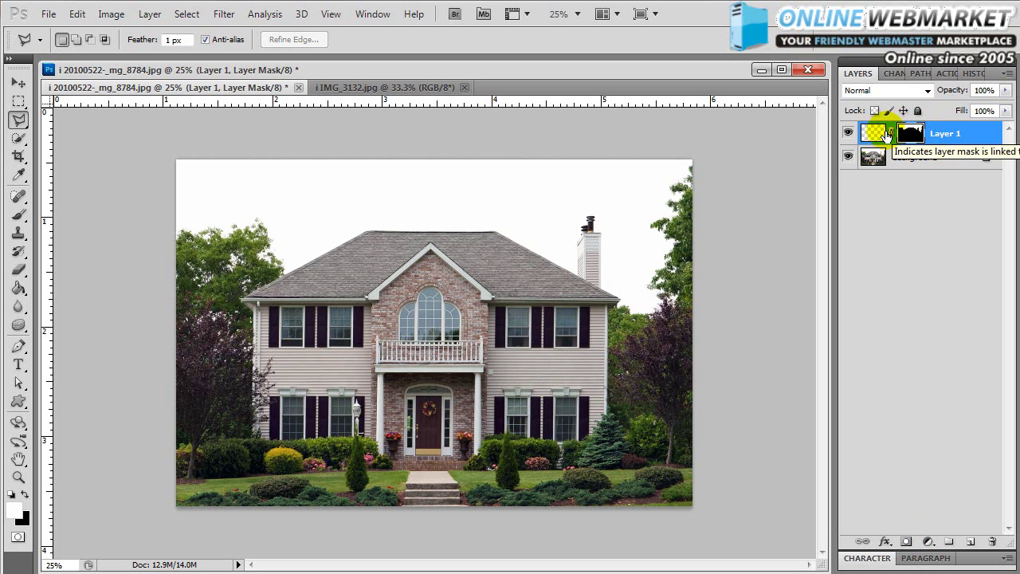
Step: Select and copy the whole cloud image in IMG_3132.jpg
left_click(388, 87)
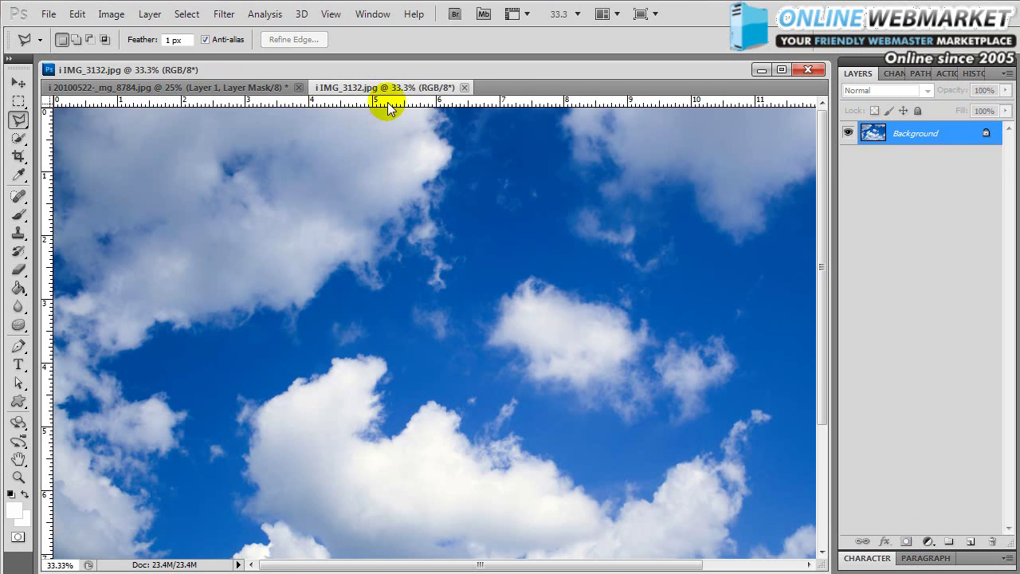
key("ctrl+minus")
left_click(430, 298, "alt")
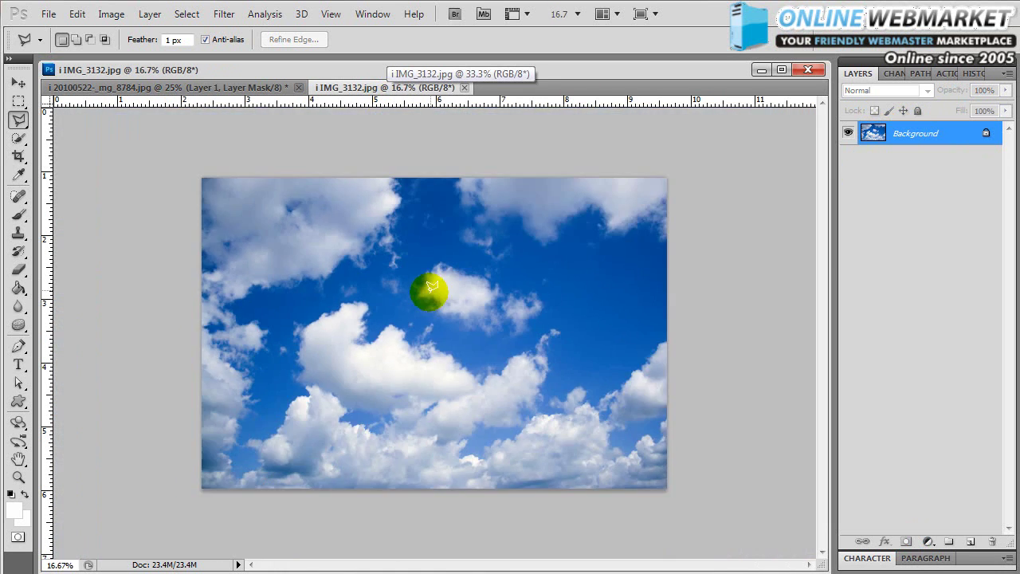
left_click(19, 102)
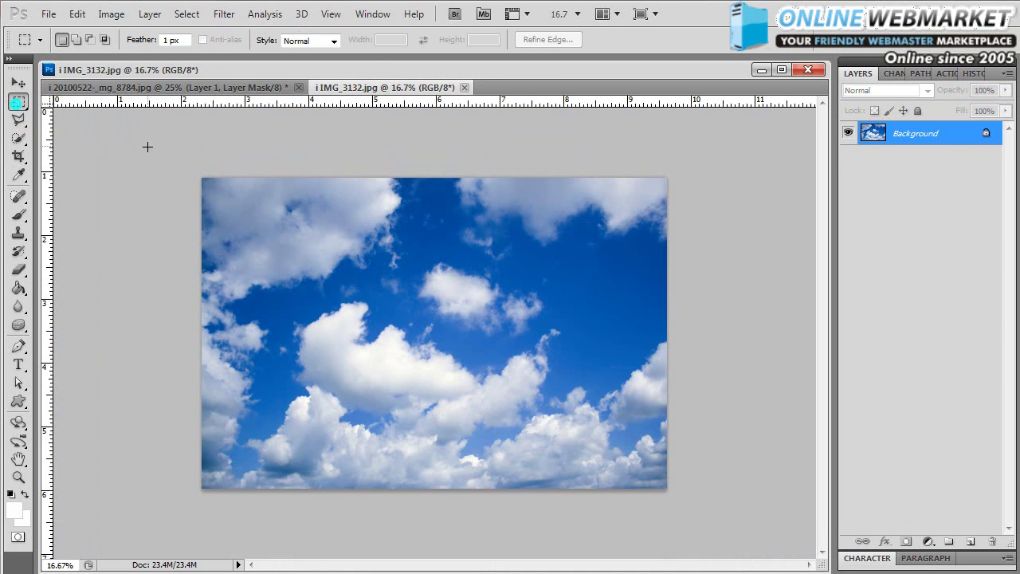
key("ctrl+a")
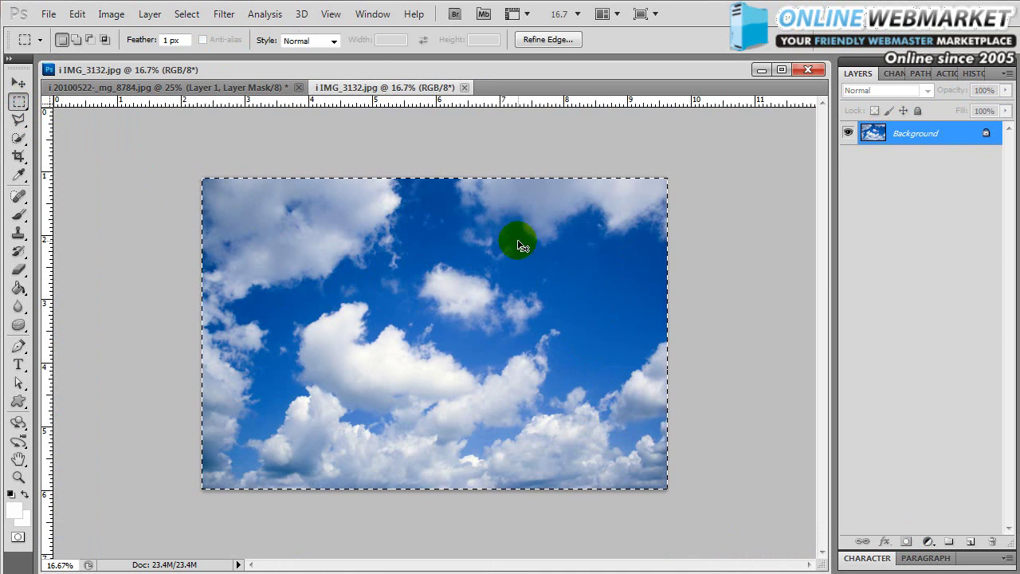
Step: Paste the clouds into the house photo as a new layer above the masked layer
left_click(239, 86)
left_click(873, 133)
key("ctrl+v")
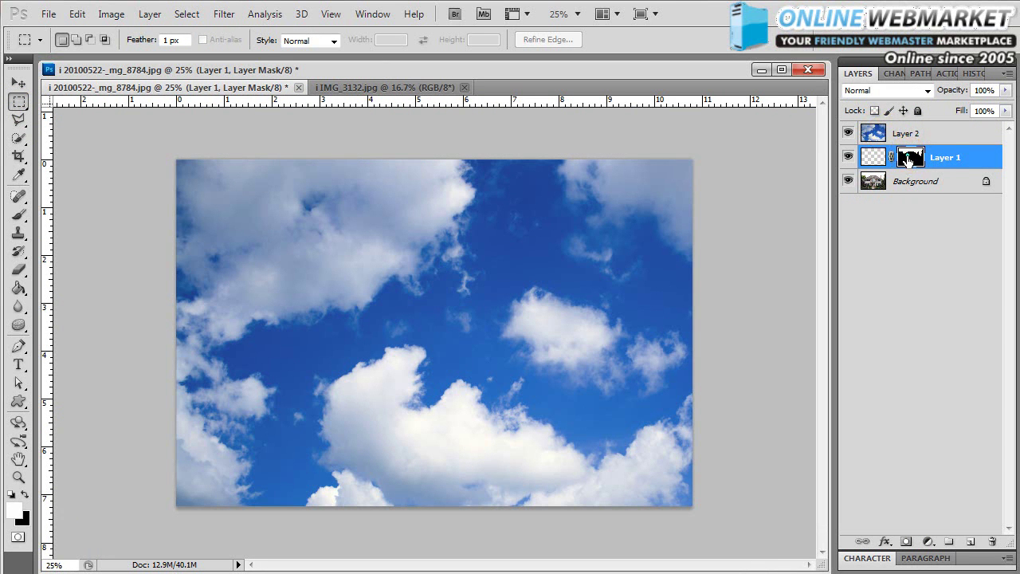
Step: Move the sky mask from Layer 1 onto the cloud layer and delete the empty Layer 1
left_click_drag(909, 160, 992, 541)
left_click(940, 132)
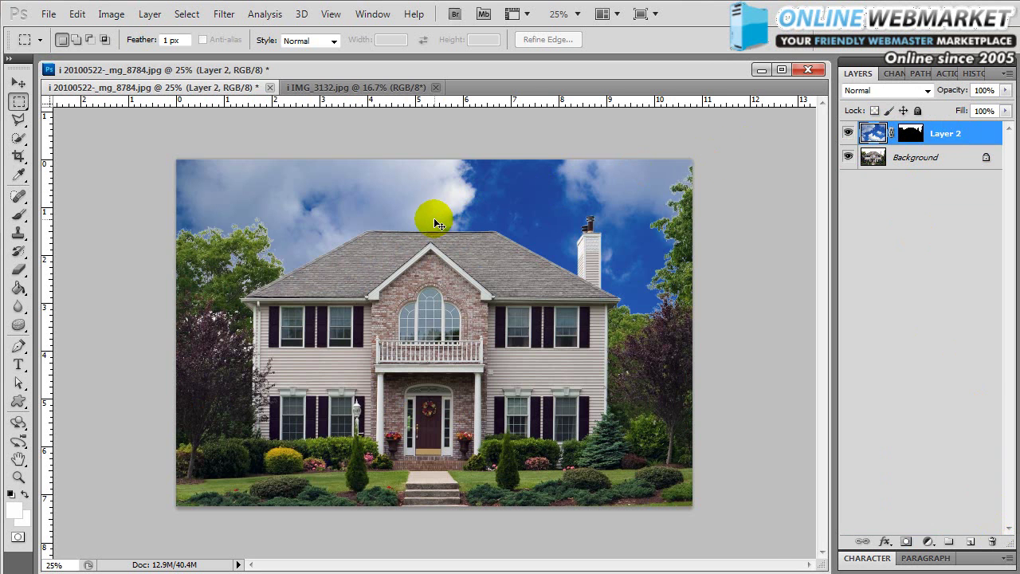
Step: Lower the opacity of the masked cloud layer to 24%
key("ctrl+plus")
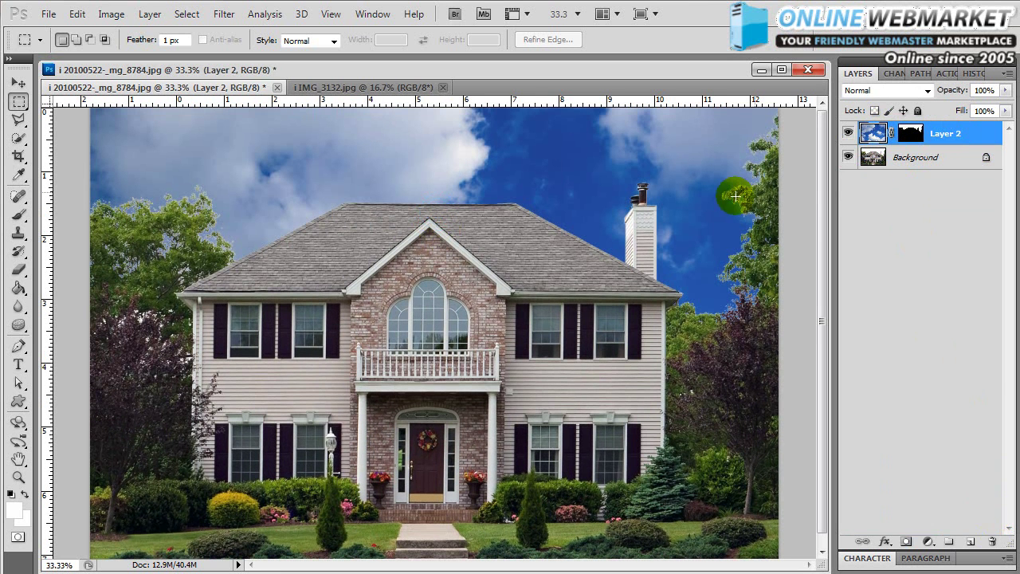
left_click(890, 136)
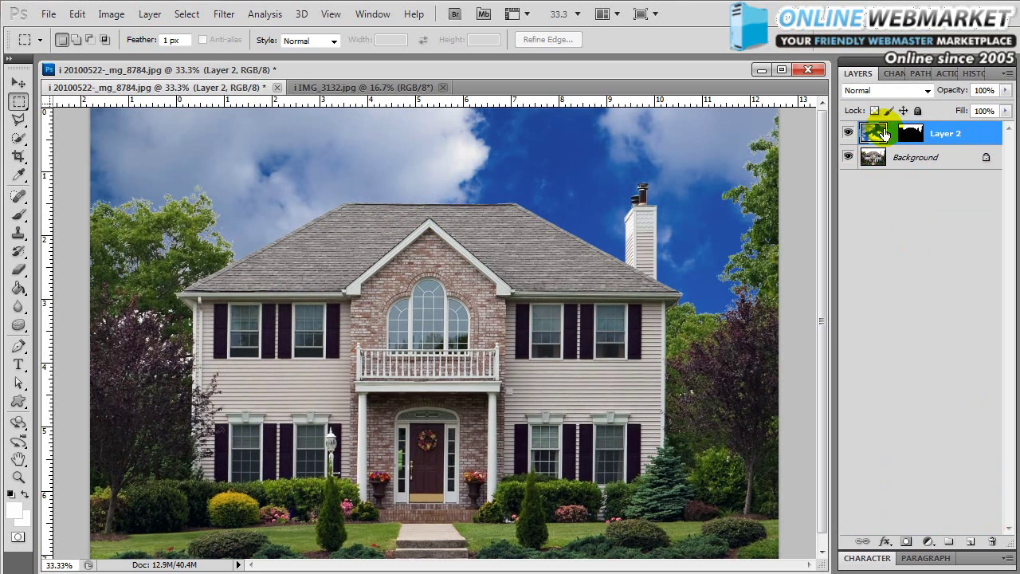
left_click(1006, 91)
left_click(956, 106)
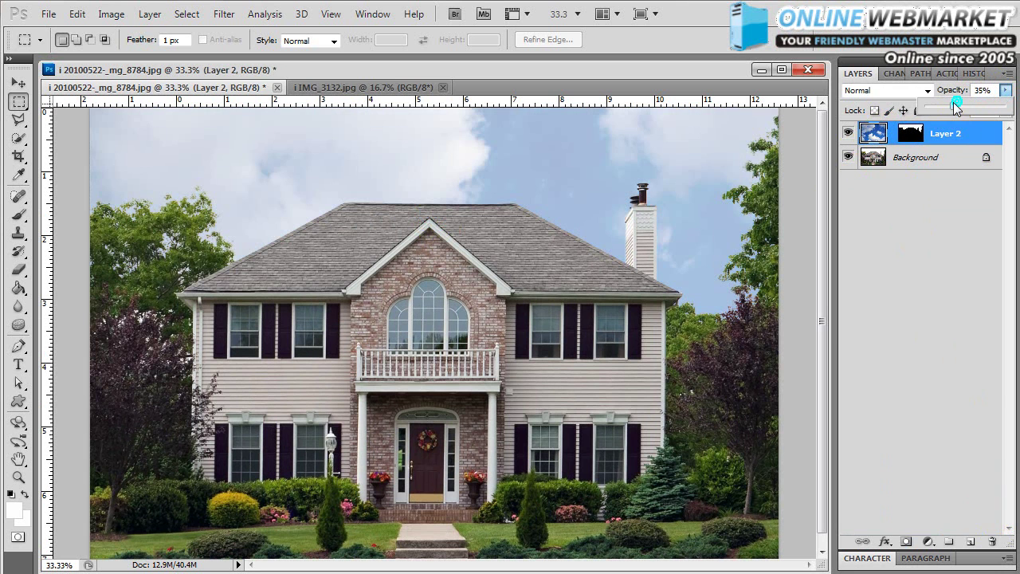
mouse_move(957, 106)
left_mouse_down()
mouse_move(916, 112)
mouse_move(979, 115)
mouse_move(947, 112)
left_mouse_up()
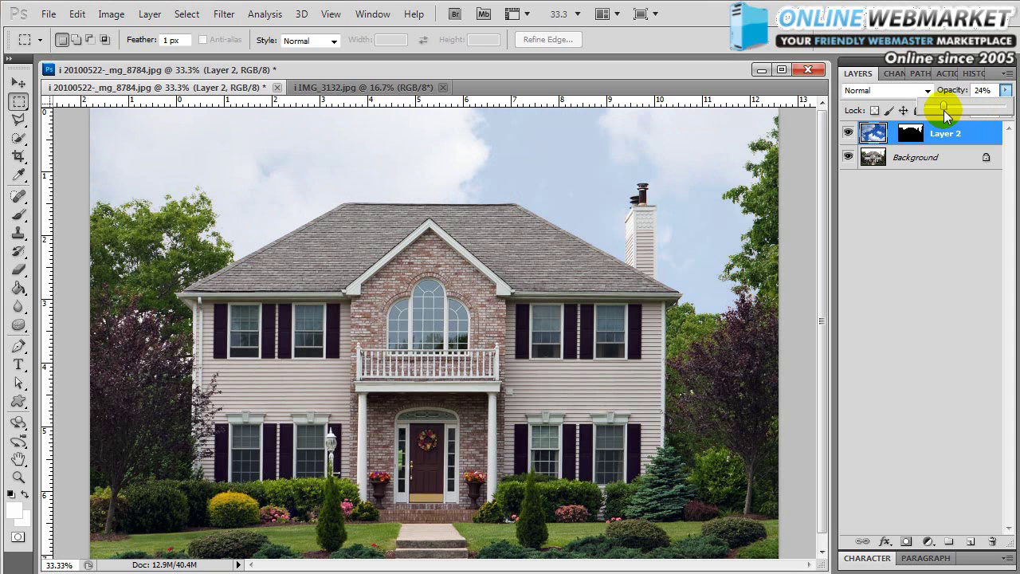
Step: Set the cloud layer's opacity to 25% and reposition the clouds within the sky mask so more separate clouds fall above the roof
left_click_drag(947, 115, 946, 115)
left_click(18, 83)
left_click_drag(273, 210, 555, 299)
mouse_move(556, 361)
left_mouse_down()
mouse_move(550, 314)
mouse_move(561, 351)
mouse_move(547, 326)
mouse_move(566, 284)
mouse_move(573, 207)
mouse_move(547, 250)
mouse_move(560, 439)
mouse_move(546, 250)
mouse_move(545, 354)
mouse_move(569, 342)
left_mouse_up()
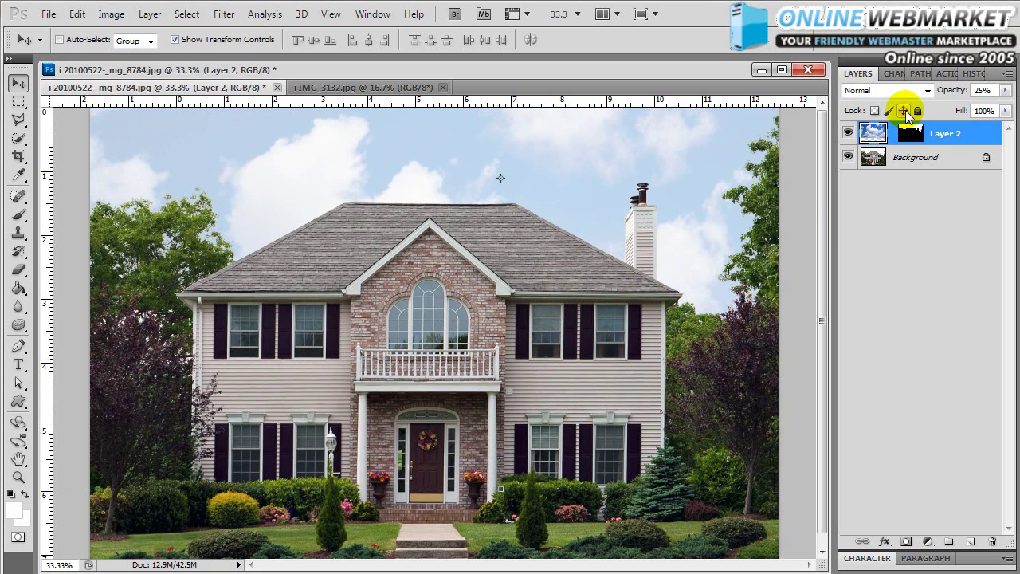
Step: Try the cloud layer at 100% opacity before setting it to 43%, and shift the clouds slightly upward
left_click(1005, 91)
left_click_drag(1009, 108, 1011, 109)
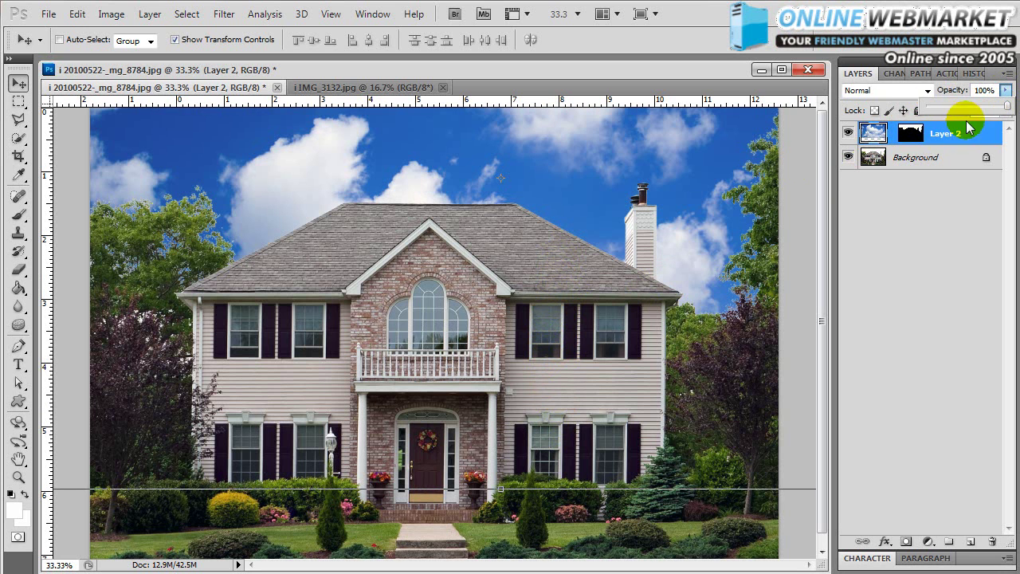
left_click(1005, 92)
left_click_drag(1007, 109, 964, 117)
left_click_drag(598, 302, 590, 269)
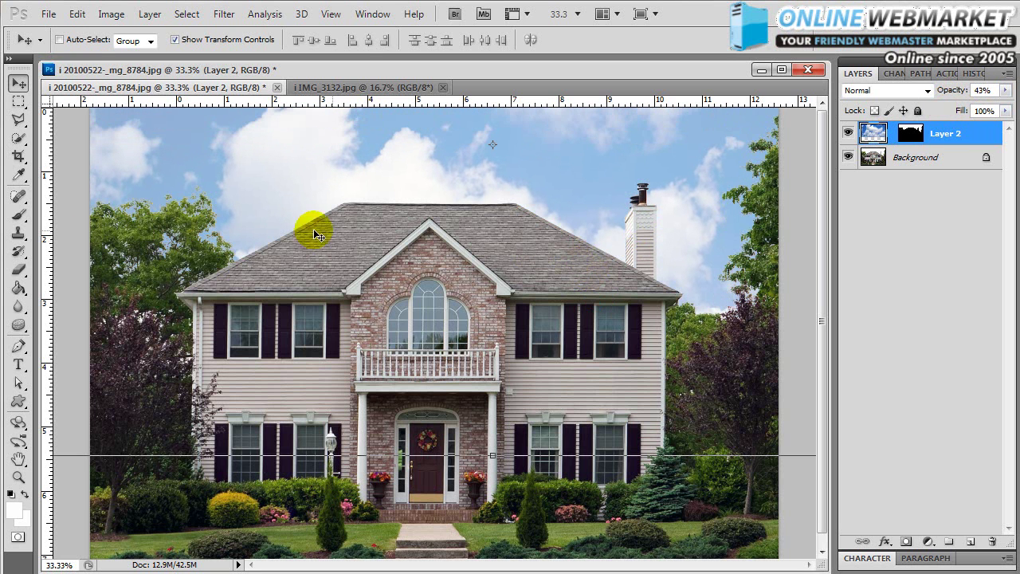
Step: Set up the Eraser with a 9% flow and enlarge its brush to 1000 px
left_click(18, 268)
left_click(357, 39)
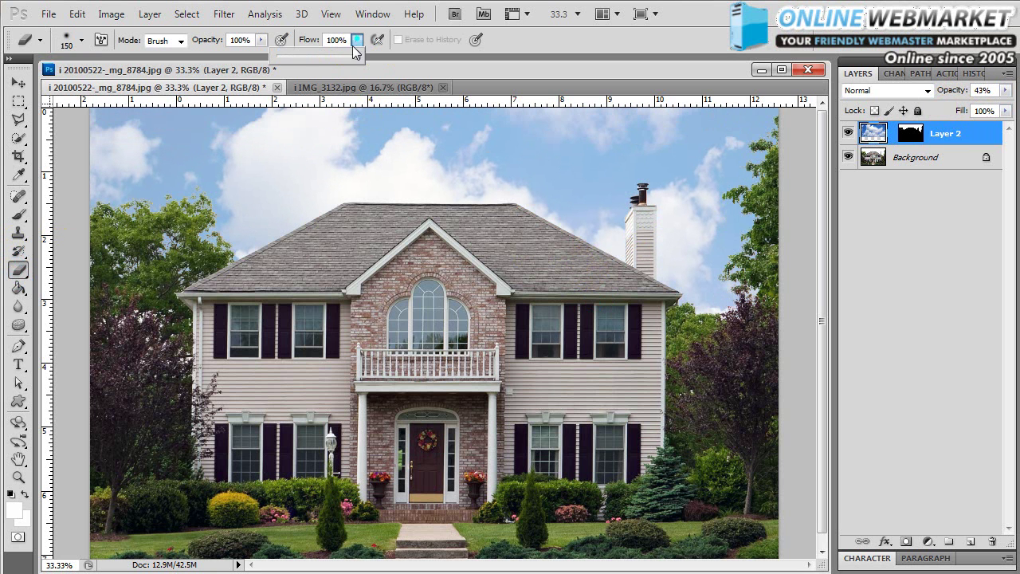
left_click_drag(297, 63, 286, 59)
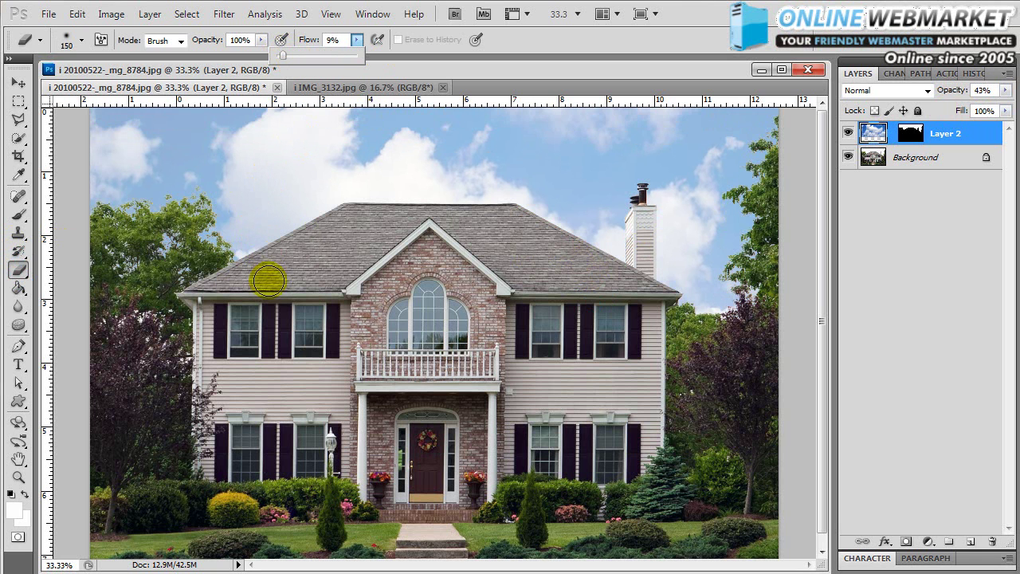
left_click(268, 280)
key("bracketright")
key("bracketright")
key("bracketright")
key("bracketright")
key("bracketright")
key("bracketright")
key("bracketright")
key("bracketright")
key("bracketright")
key("bracketright")
key("bracketright")
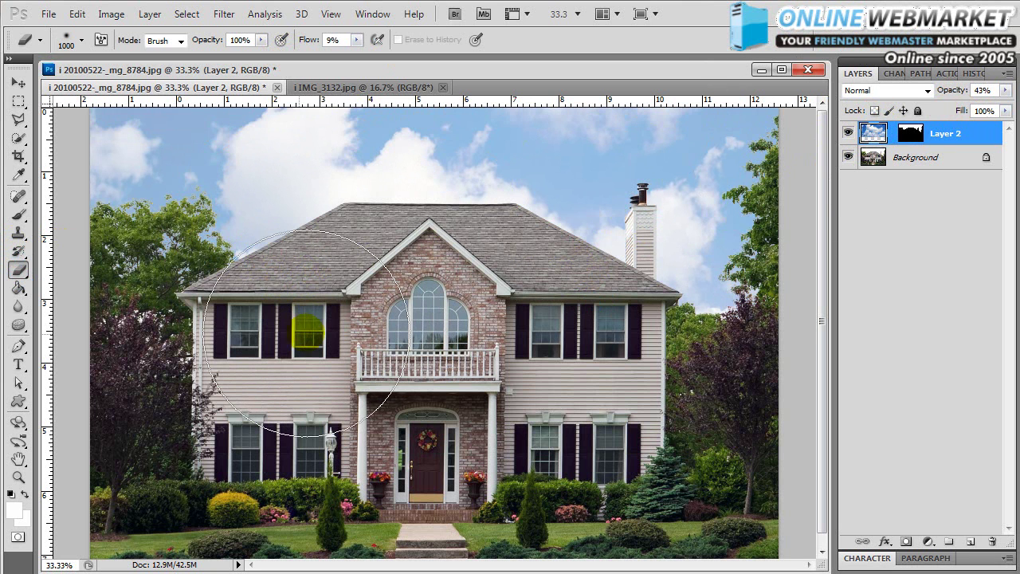
Step: Erase softly across the lower part of the cloud layer along the roofline to fade the sky toward the horizon
mouse_move(355, 311)
left_mouse_down()
mouse_move(72, 287)
mouse_move(41, 246)
mouse_move(358, 258)
mouse_move(438, 227)
mouse_move(795, 285)
mouse_move(895, 334)
left_mouse_up()
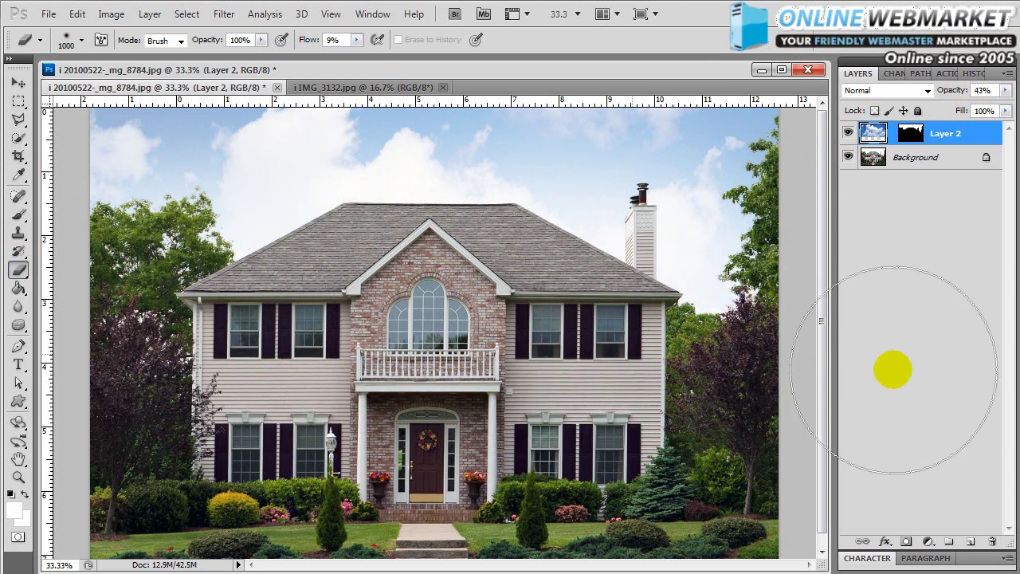
left_click_drag(379, 333, 33, 321)
left_click_drag(484, 332, 249, 564)
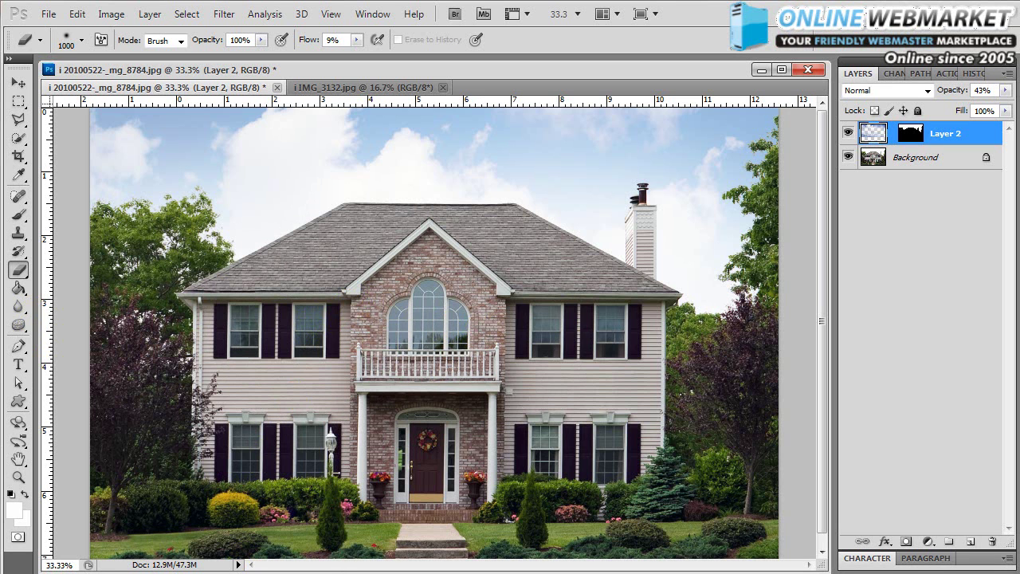